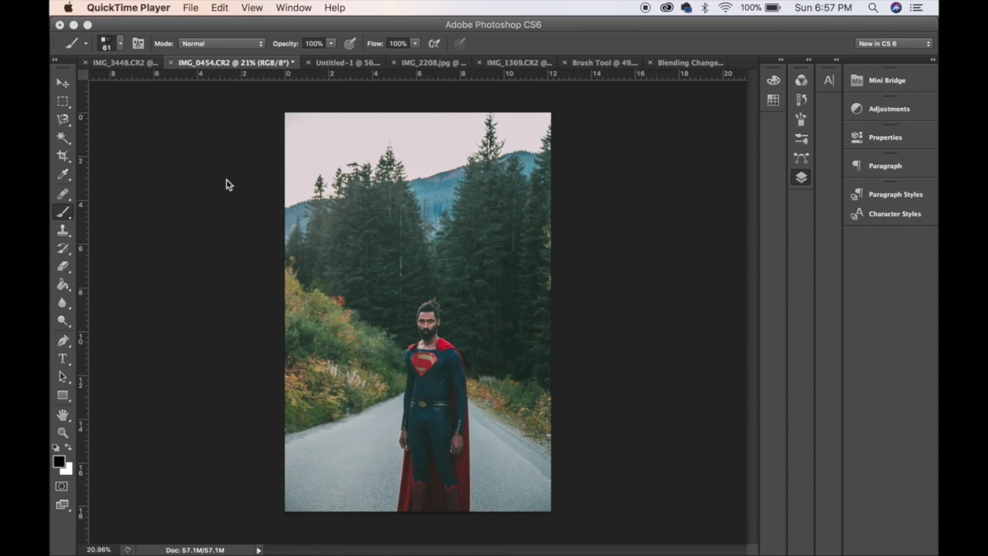
- Add a new empty layer above the Background layer and name it "brush"
left_click(801, 177)
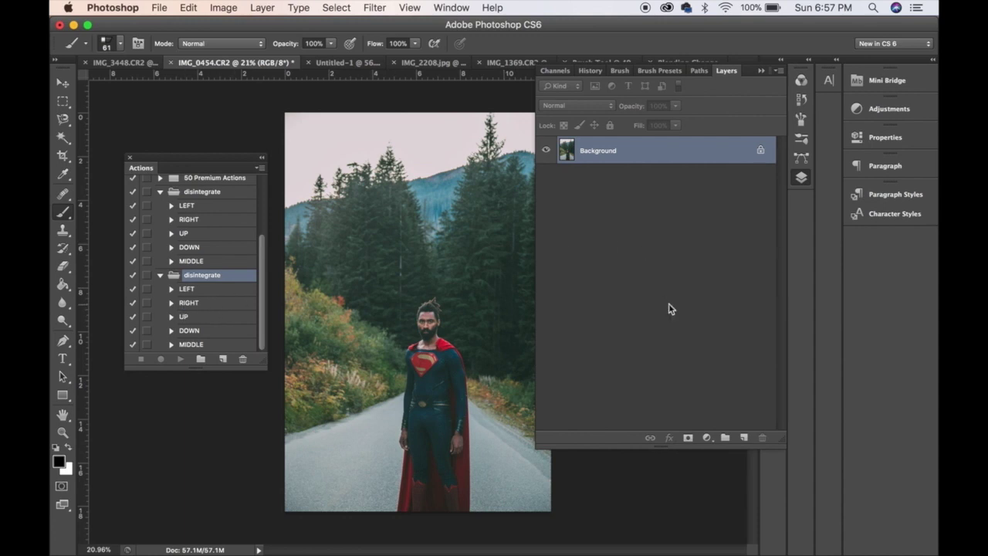
left_click(746, 438)
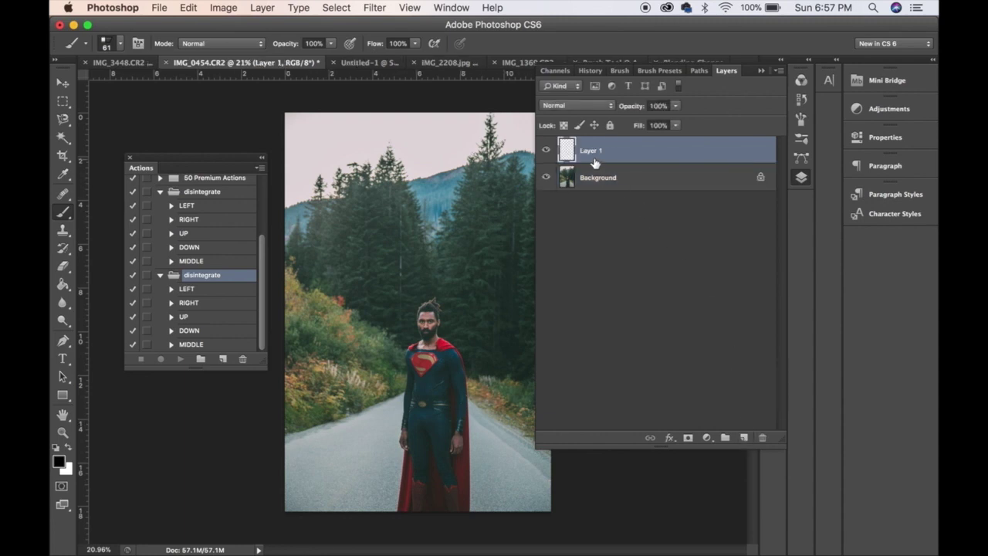
double_click(590, 153)
type("brush")
key("Return")
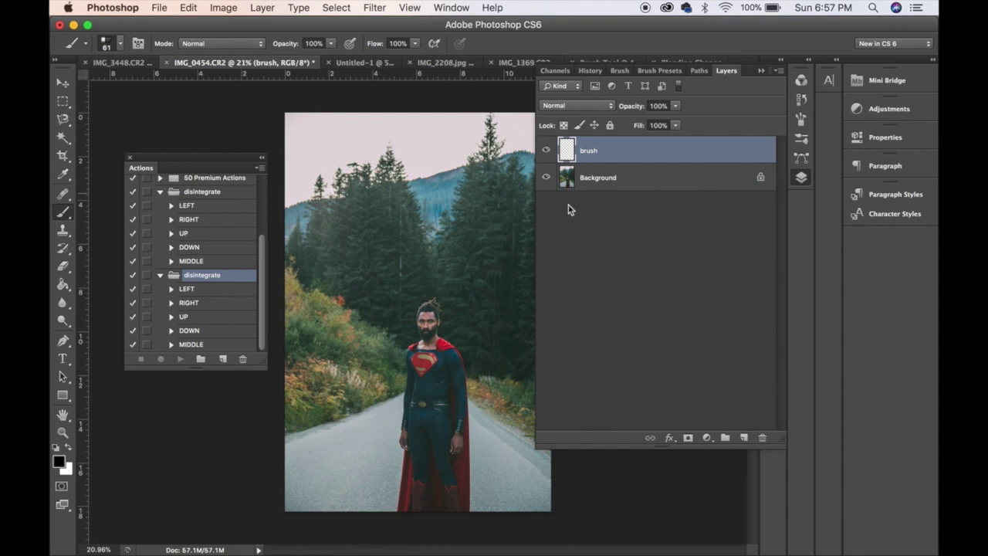
- Paint thin black strokes on the brush layer over the man's face, collar, chest emblem, arms, leg and cape edge
scroll(418, 313, "up", 5)
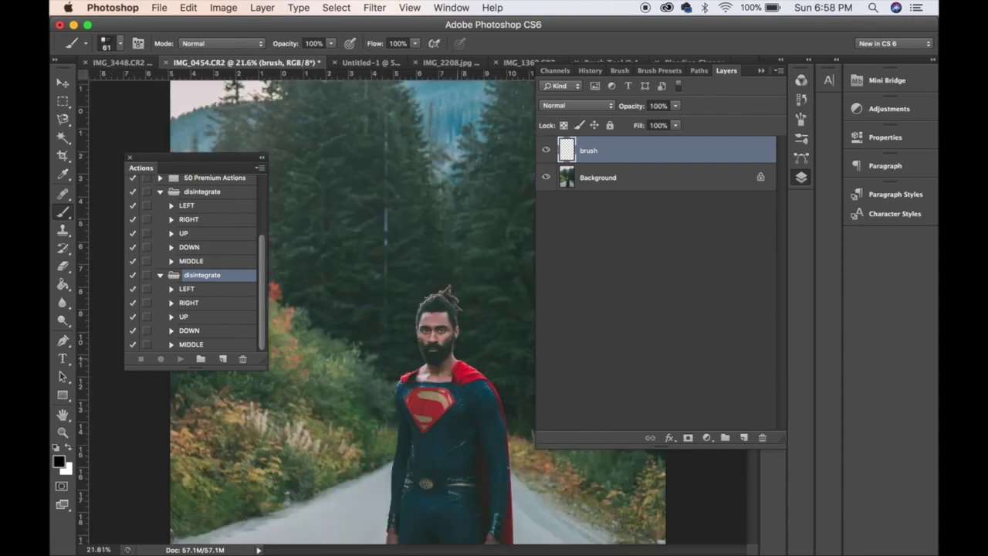
scroll(418, 314, "down", 5)
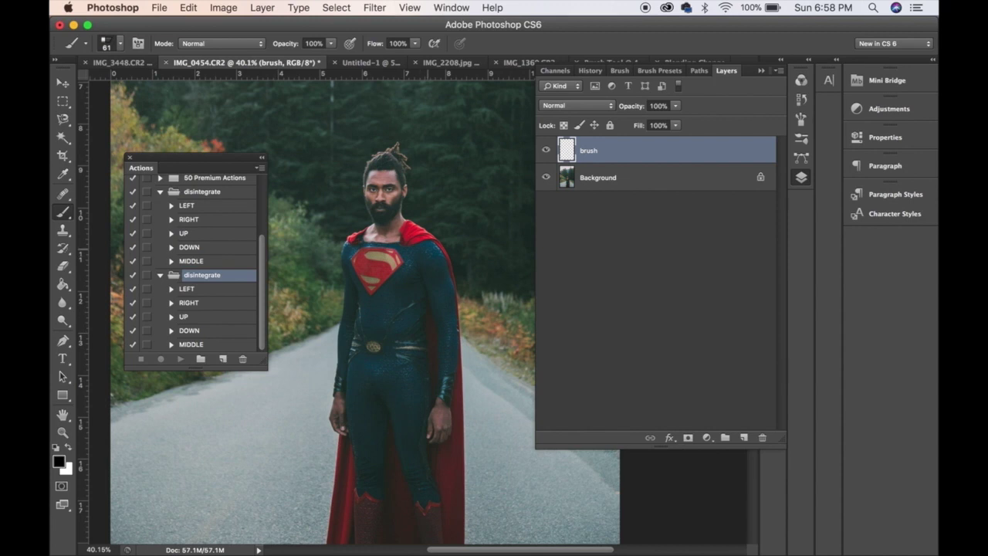
left_click_drag(428, 241, 416, 232)
left_click_drag(381, 423, 380, 462)
left_click_drag(459, 463, 463, 417)
mouse_move(377, 287)
left_mouse_down()
mouse_move(405, 248)
mouse_move(368, 234)
mouse_move(376, 226)
left_mouse_up()
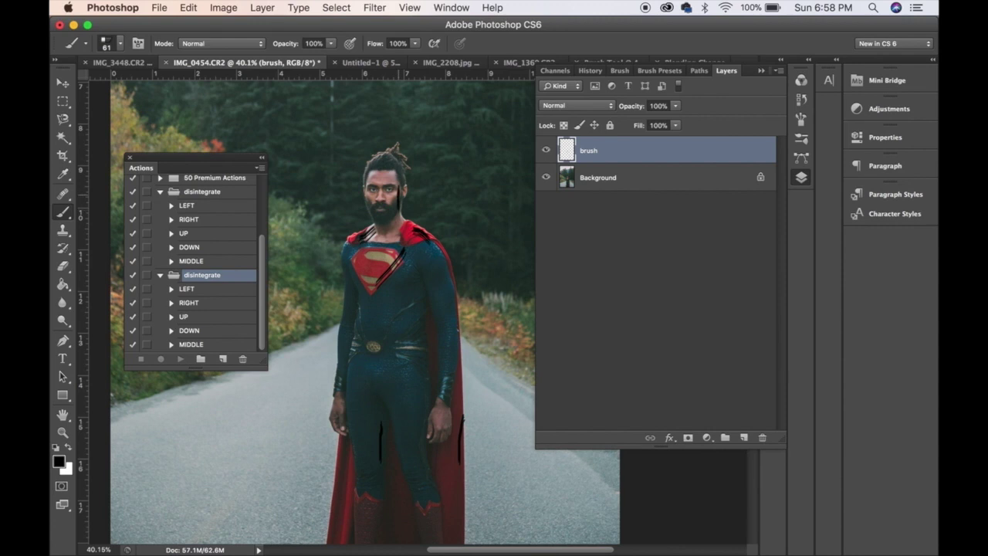
left_click_drag(398, 192, 403, 164)
left_click_drag(347, 356, 360, 300)
left_click_drag(421, 345, 433, 285)
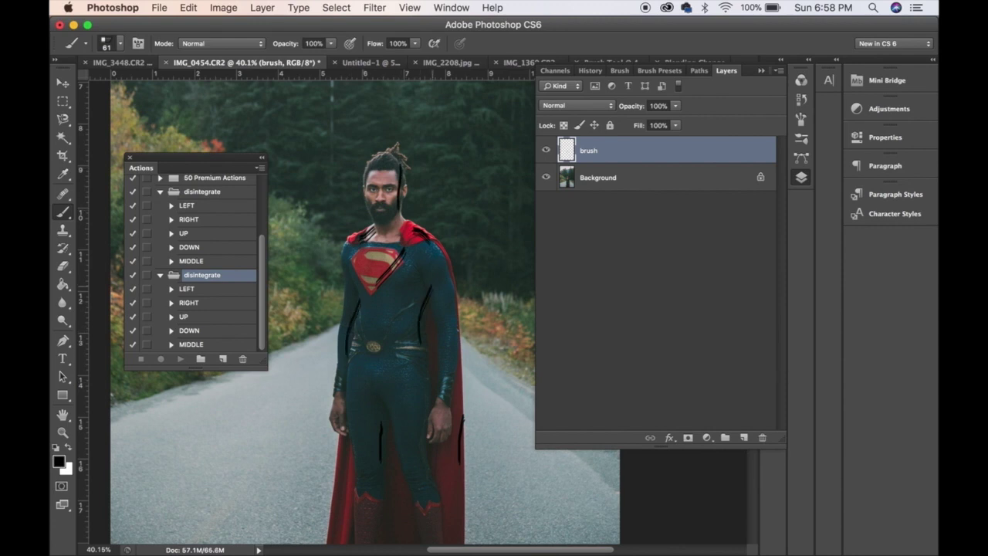
- Run the RIGHT action from the second disintegrate set on the painted image
left_click(187, 289)
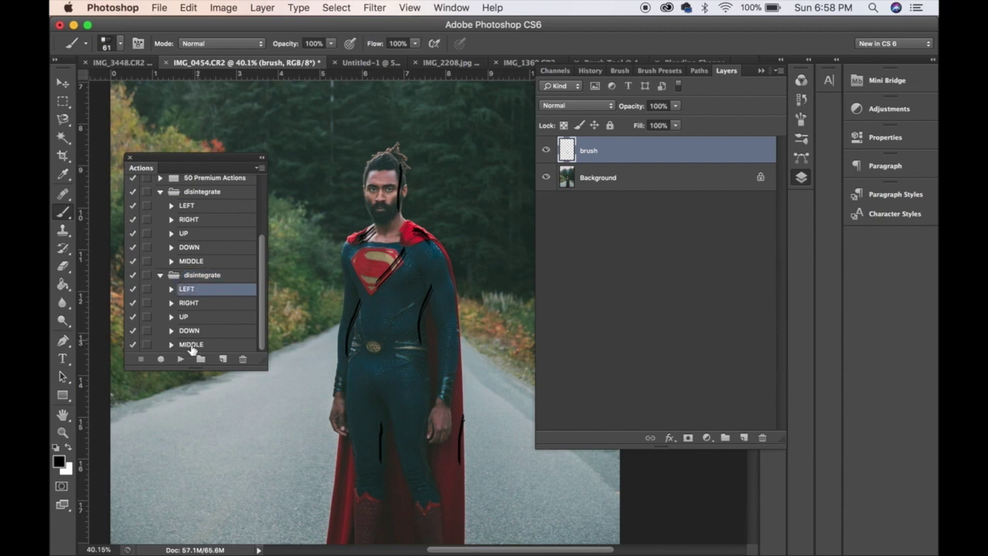
left_click(192, 305)
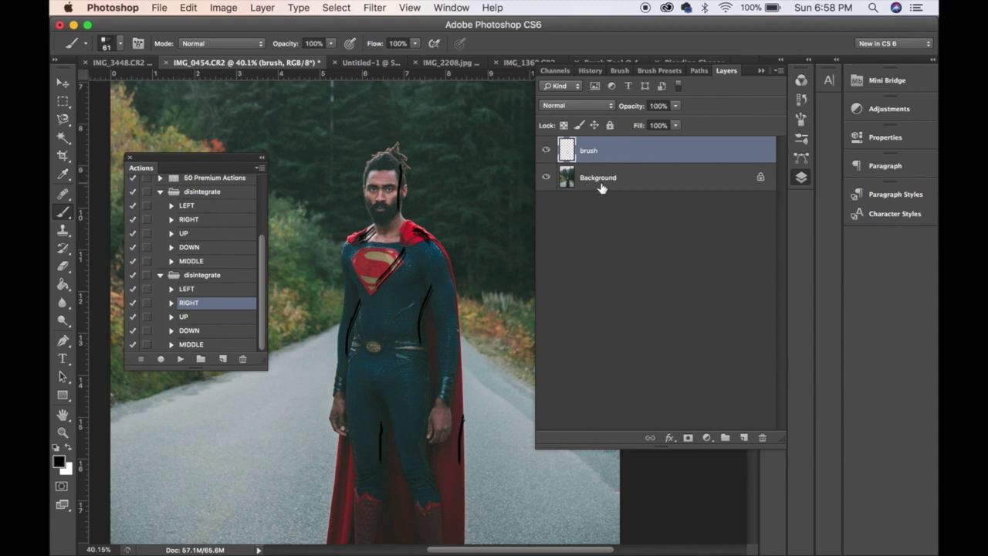
left_click(179, 360)
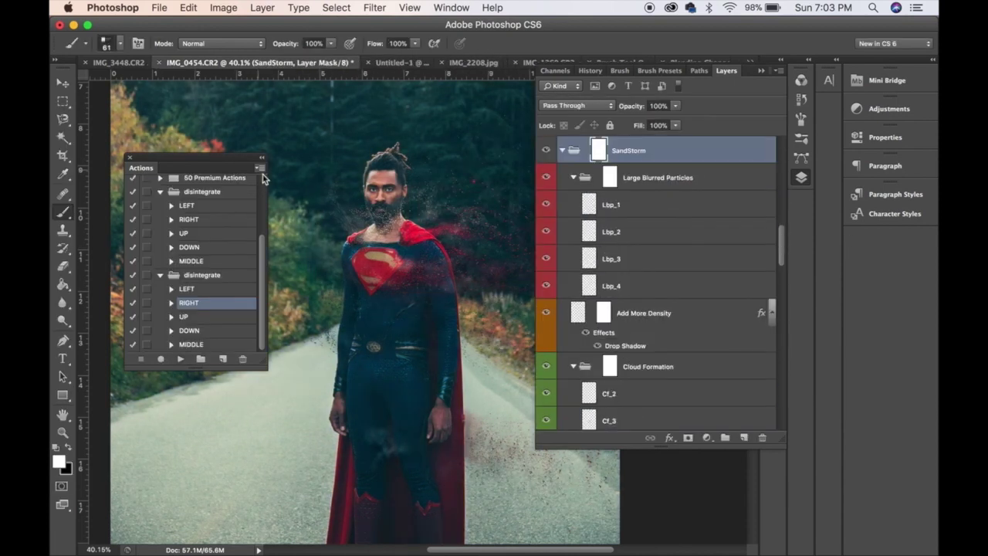
- Collapse the SandStorm group and hide the COLOR group of adjustments
scroll(419, 313, "up", 3)
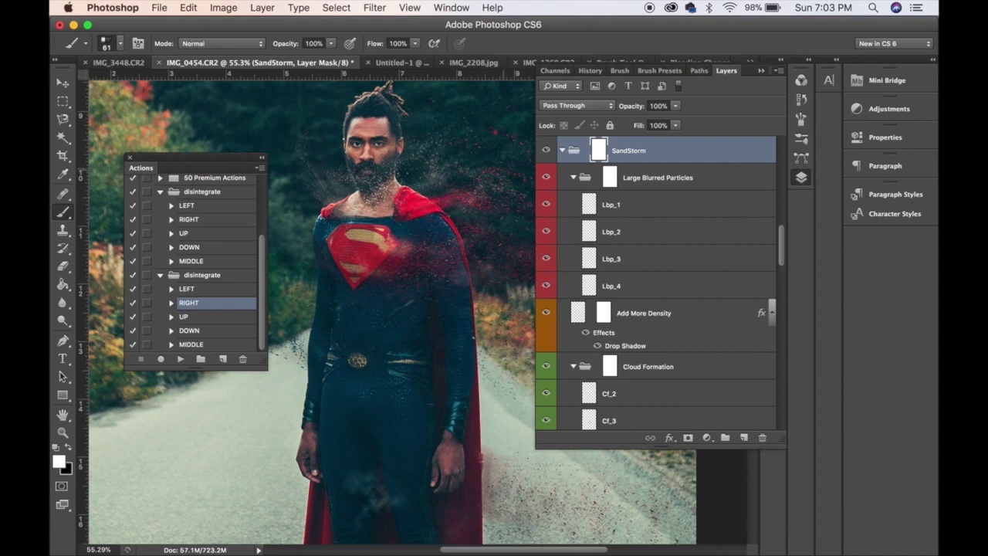
left_click(562, 150)
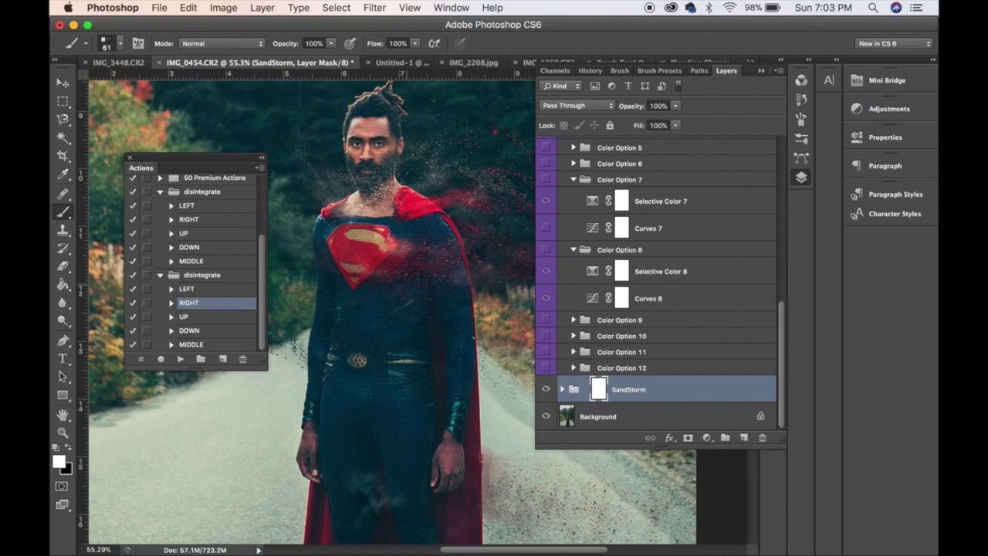
scroll(386, 309, "up", 4)
scroll(386, 308, "right", 3)
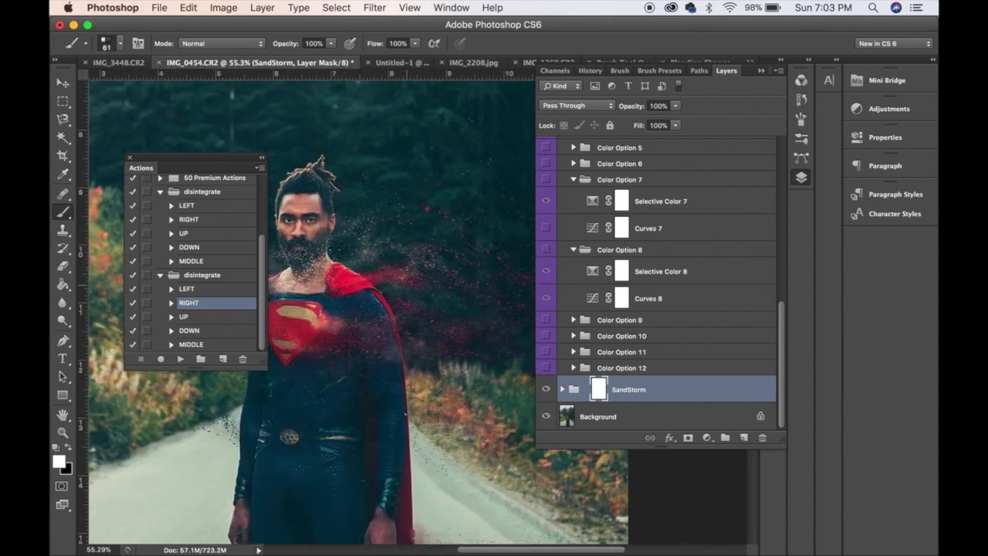
scroll(347, 309, "down", 5)
scroll(348, 309, "left", 5)
scroll(622, 223, "up", 10)
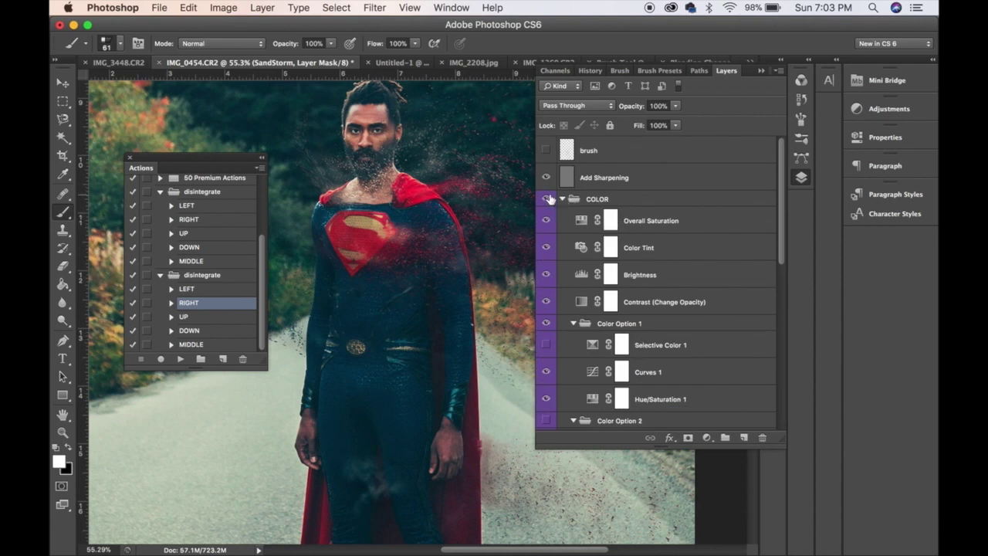
left_click(547, 198)
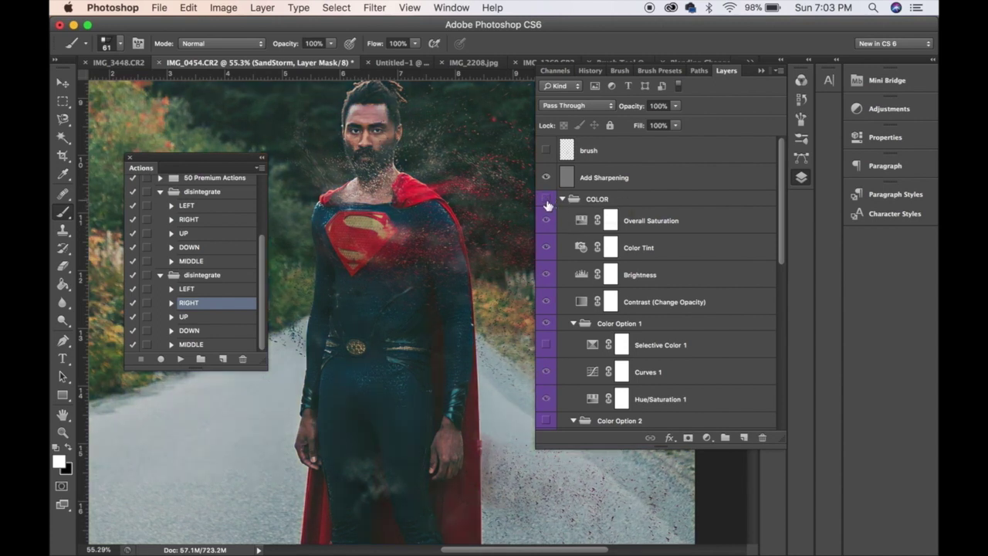
left_click(547, 199)
- Expand the SandStorm group and compare the whole image with its Cloud Formation group hidden and shown
scroll(694, 302, "down", 6)
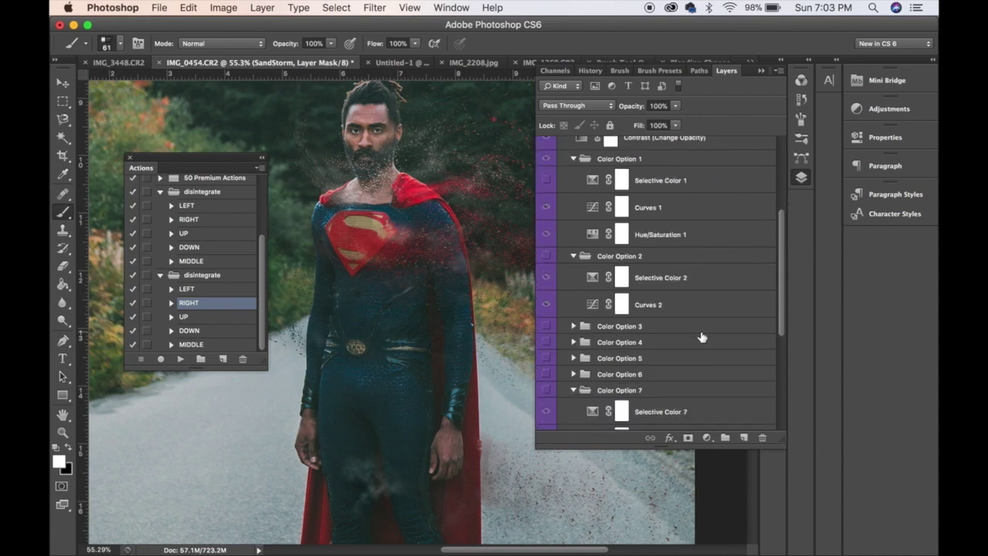
scroll(702, 337, "down", 5)
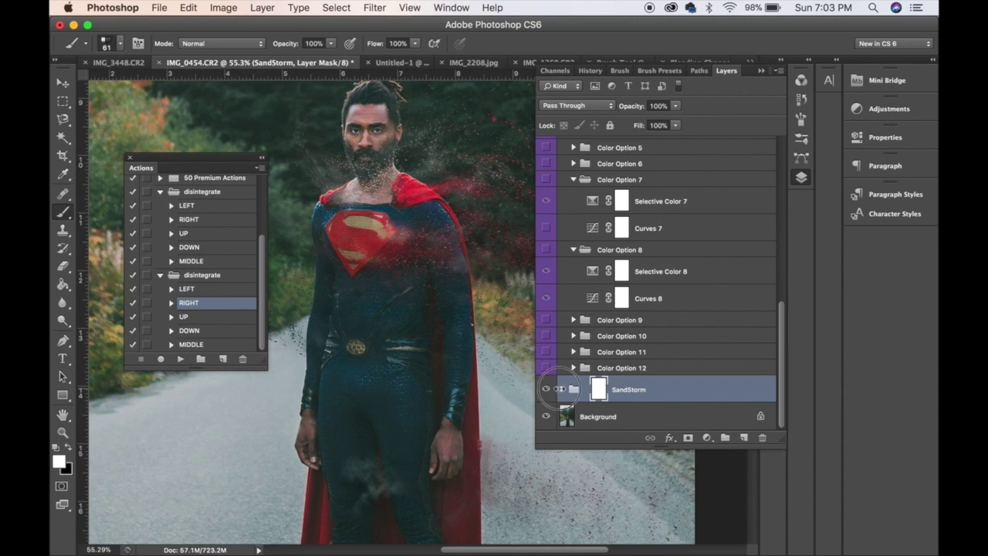
left_click(562, 390)
scroll(599, 392, "down", 8)
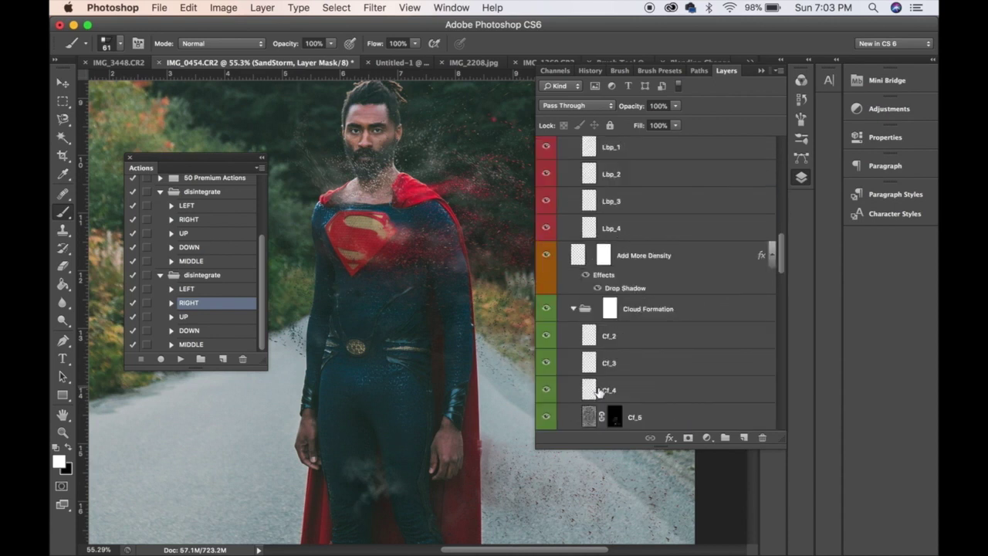
scroll(446, 294, "down", 2)
scroll(446, 293, "right", 2)
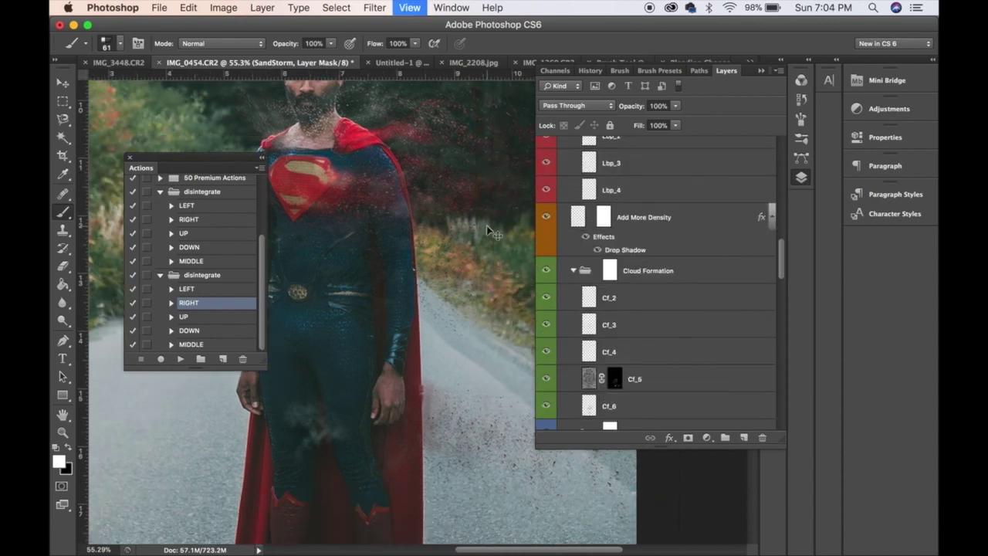
key("super+0")
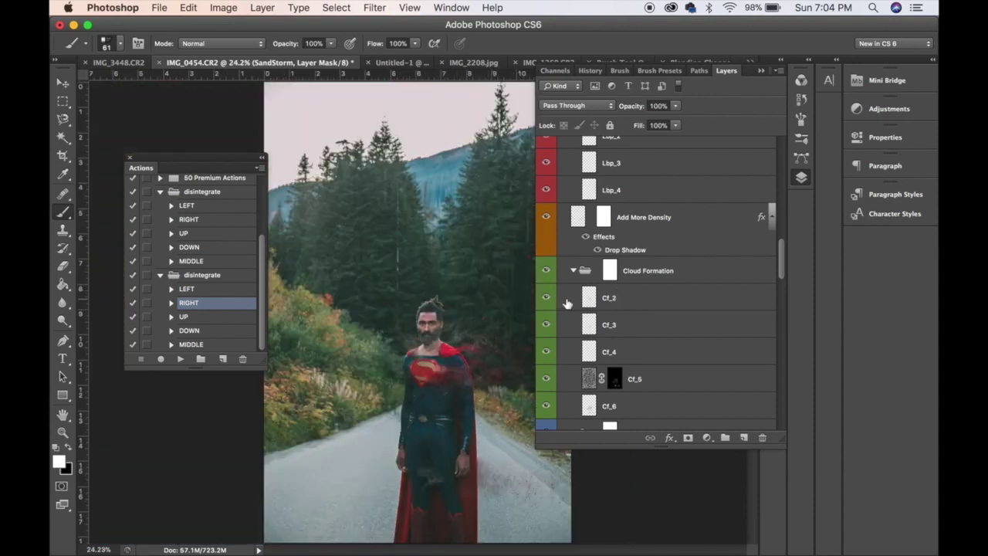
left_click(546, 271)
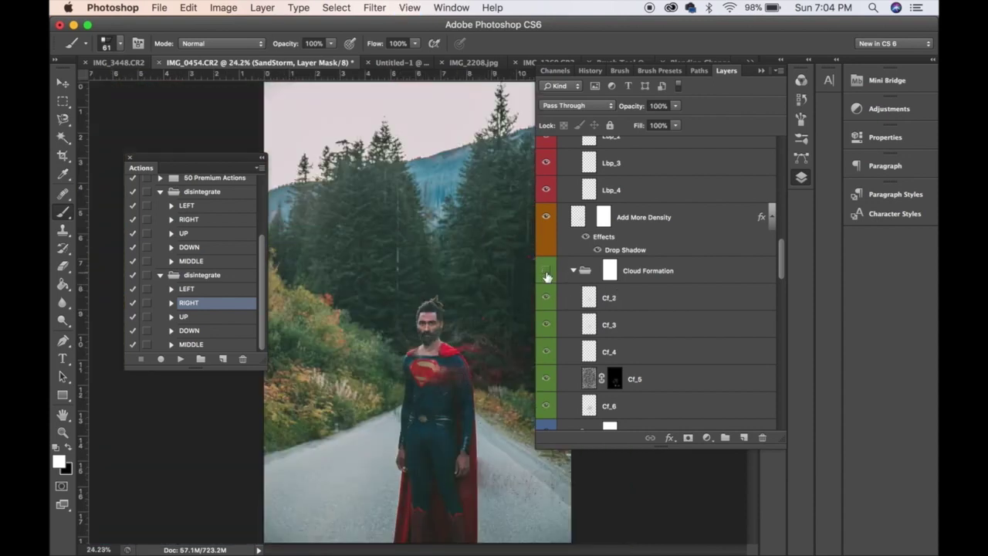
left_click(546, 274)
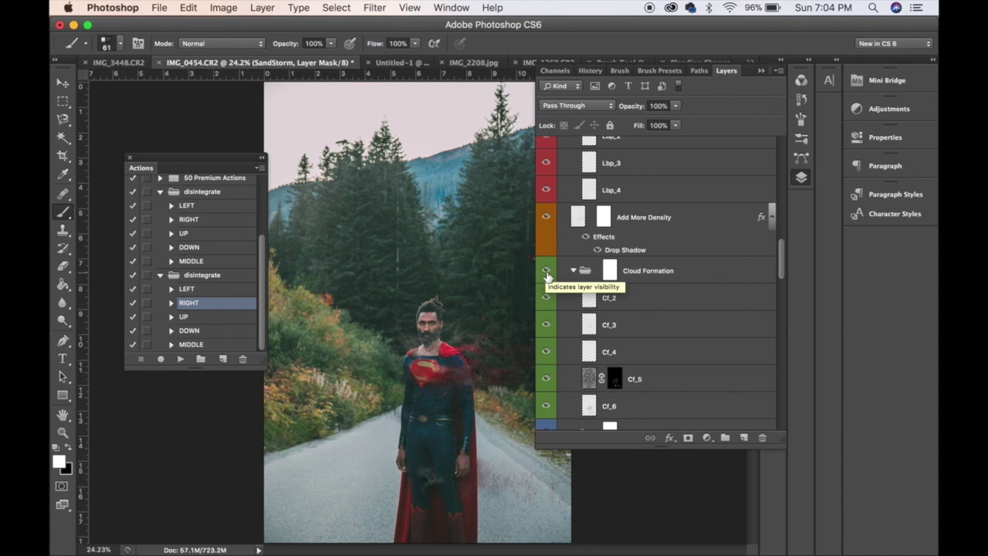
- Compare the image with the Add More Density layer hidden and shown
scroll(550, 231, "up", 5)
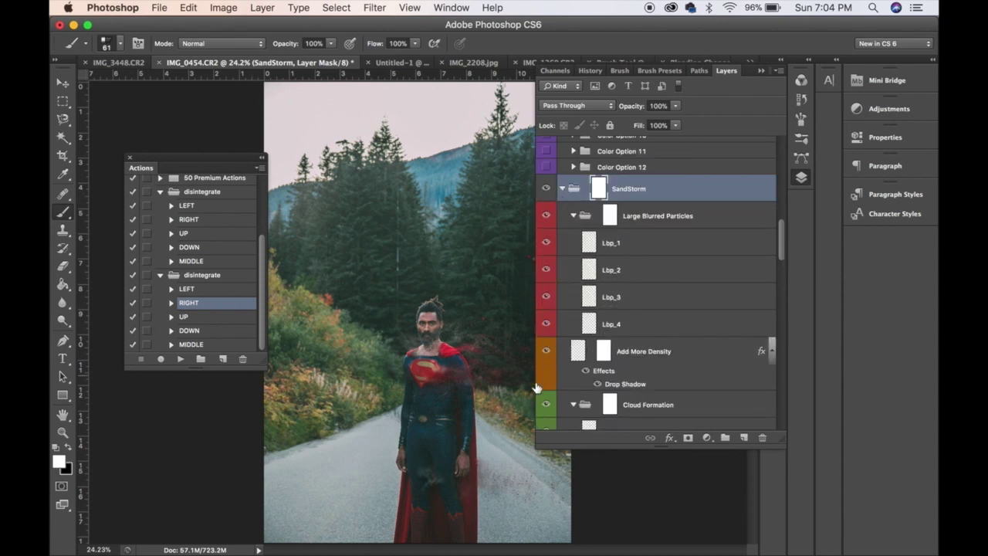
left_click(548, 351)
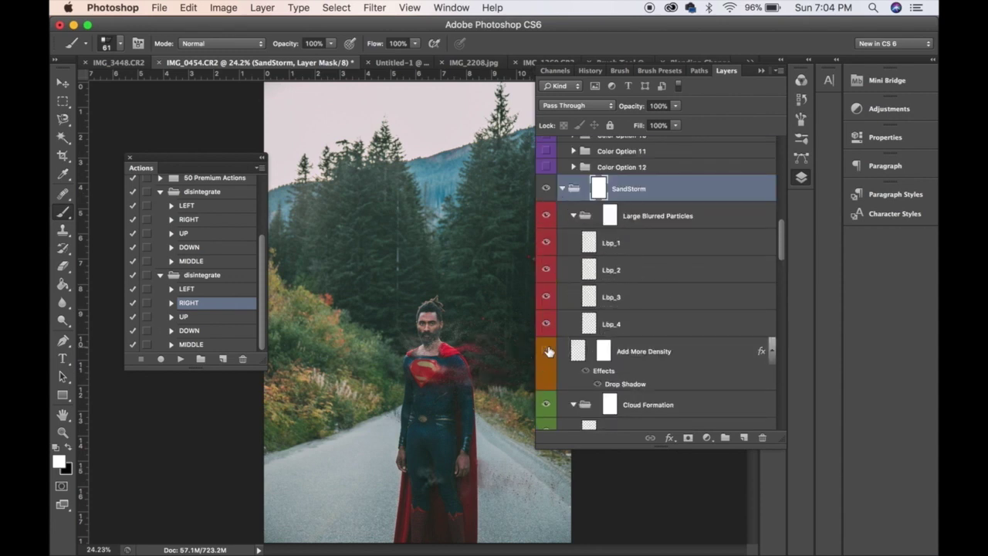
left_click(548, 351)
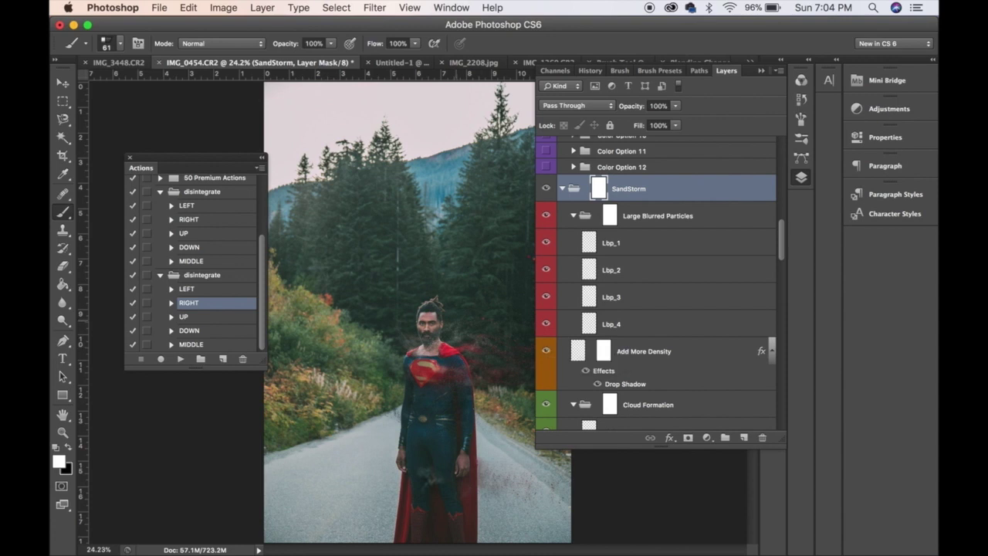
- Examine the disintegration particles around the man's head, shoulder, cape and legs up close
key("super+plus")
key("super+plus")
key("super+plus")
scroll(463, 386, "up", 5)
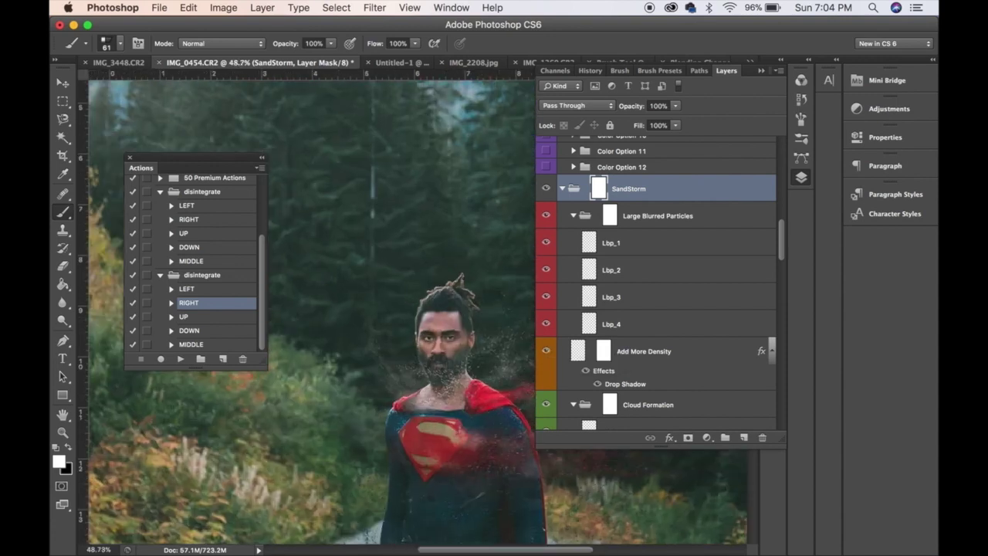
scroll(465, 403, "right", 3)
scroll(465, 403, "down", 2)
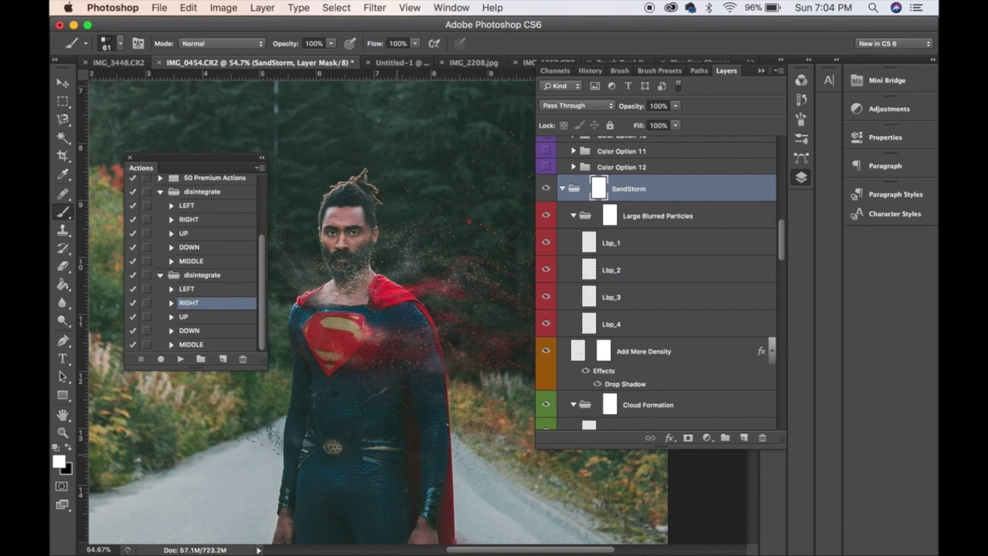
scroll(420, 316, "down", 5)
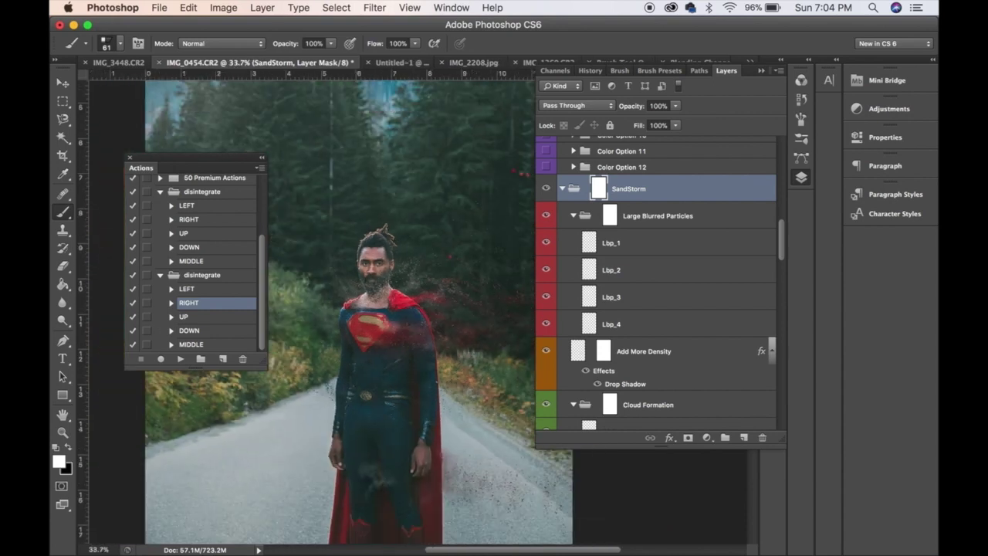
scroll(359, 309, "down", 10)
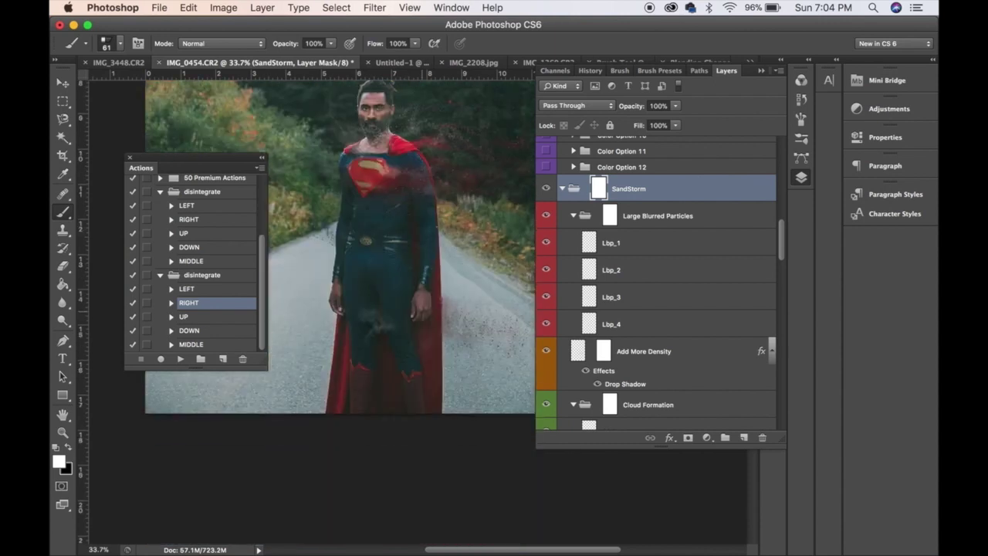
scroll(324, 294, "up", 6)
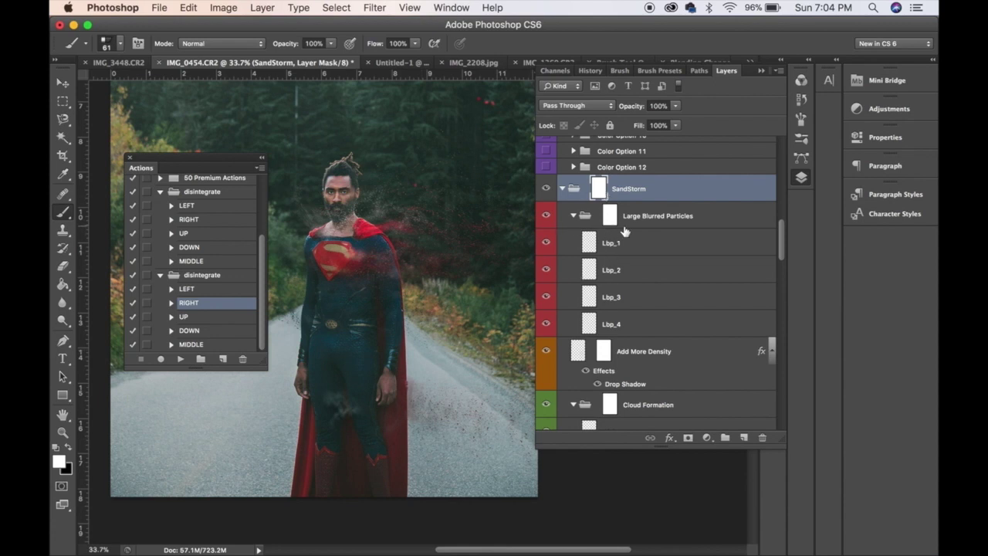
- Select the Lbp_1 layer in Large Blurred Particles and compare the image with it hidden and shown
left_click(610, 243)
left_click(547, 242)
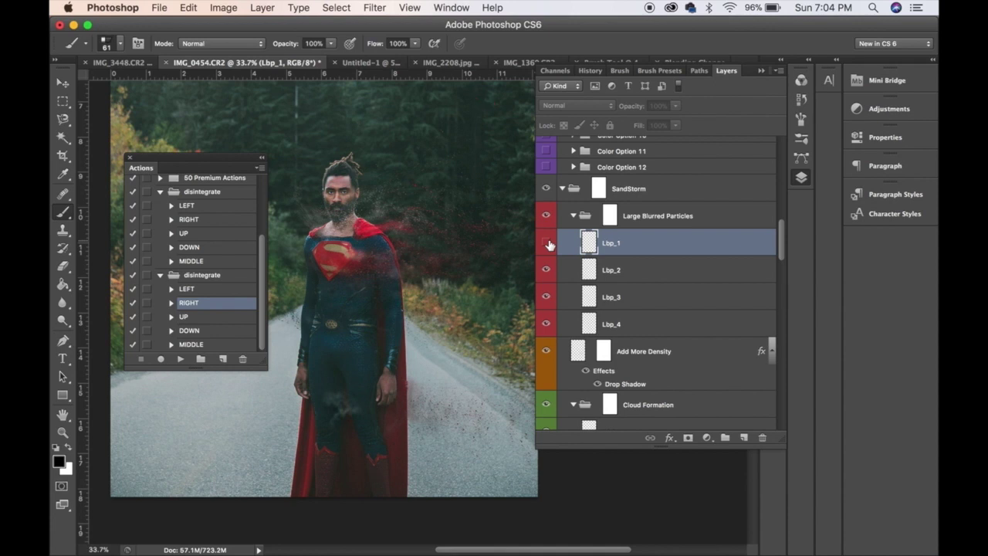
left_click(547, 243)
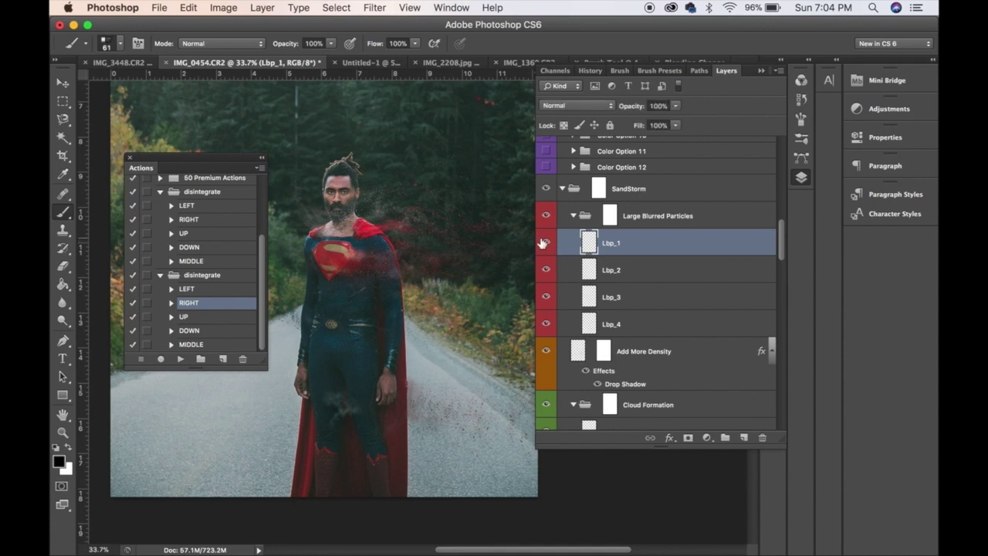
scroll(402, 293, "right", 3)
scroll(401, 293, "up", 2)
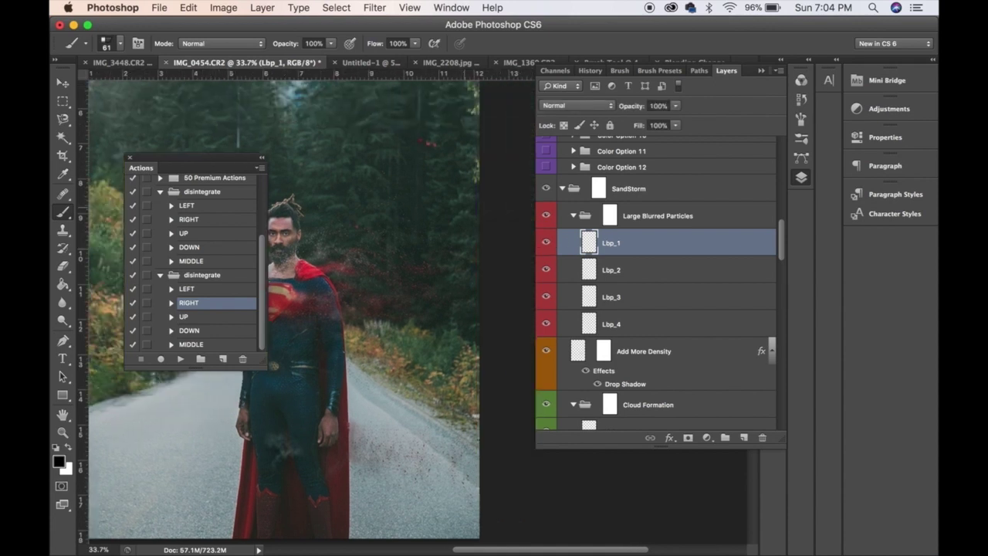
left_click(547, 245)
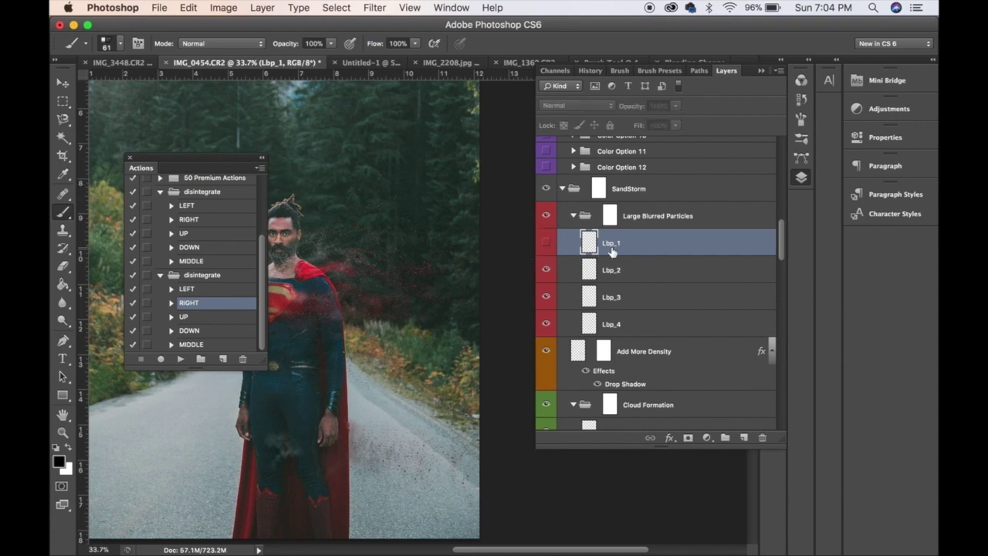
left_click(548, 243)
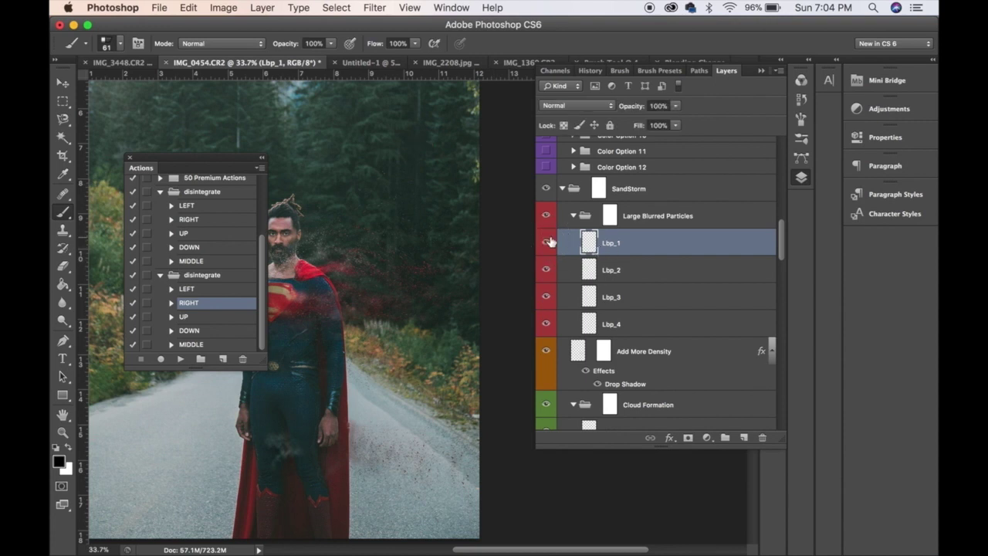
key("super+t")
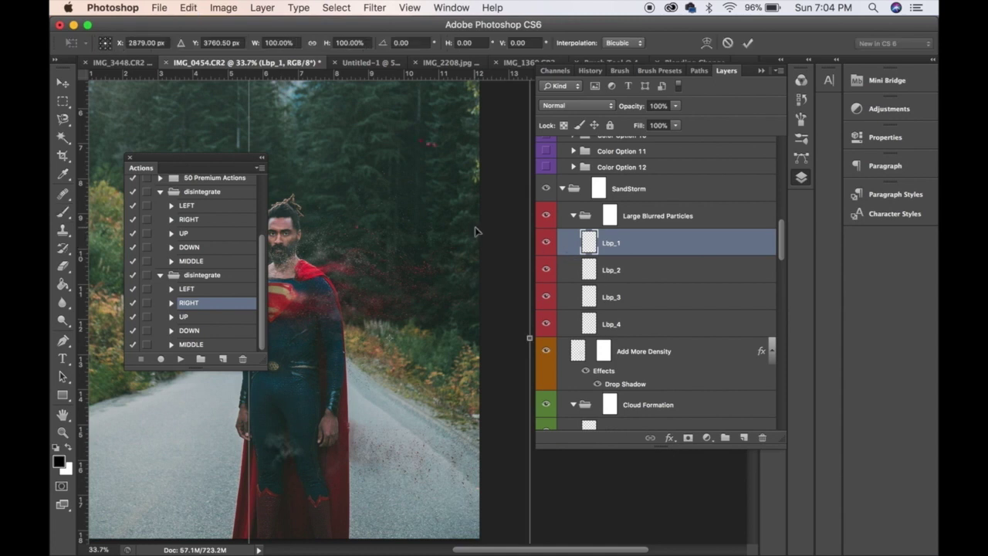
key("Return")
key("b")
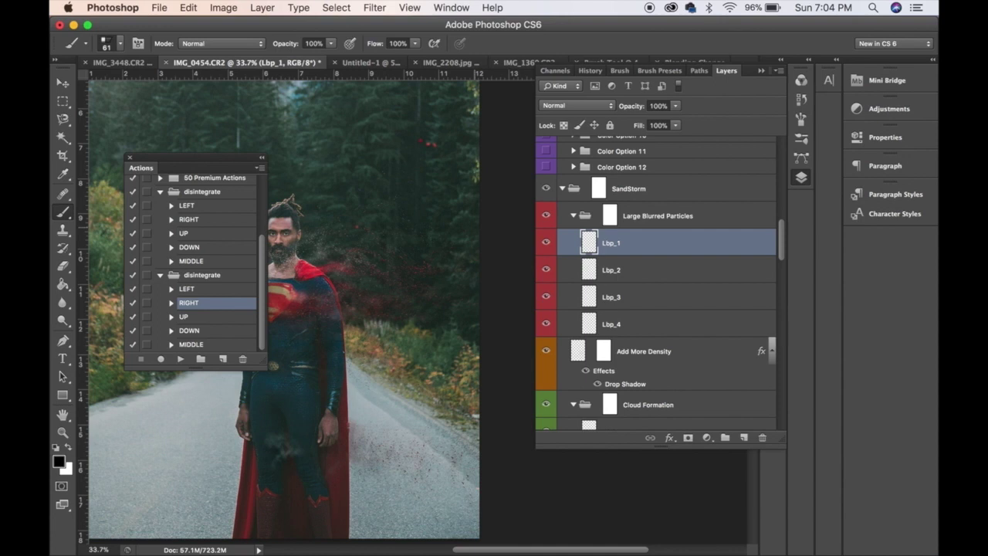
scroll(387, 309, "left", 5)
scroll(387, 309, "down", 3)
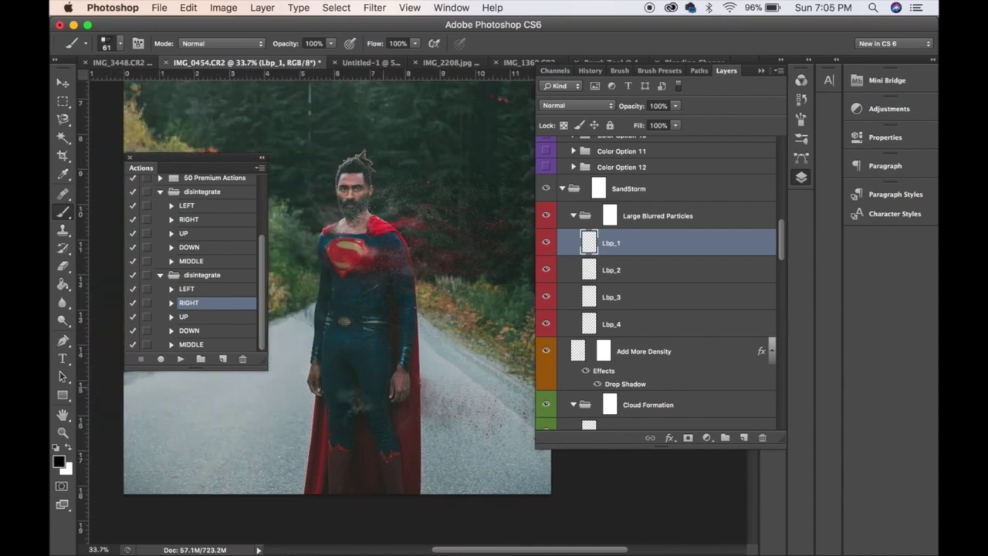
scroll(386, 309, "down", 5)
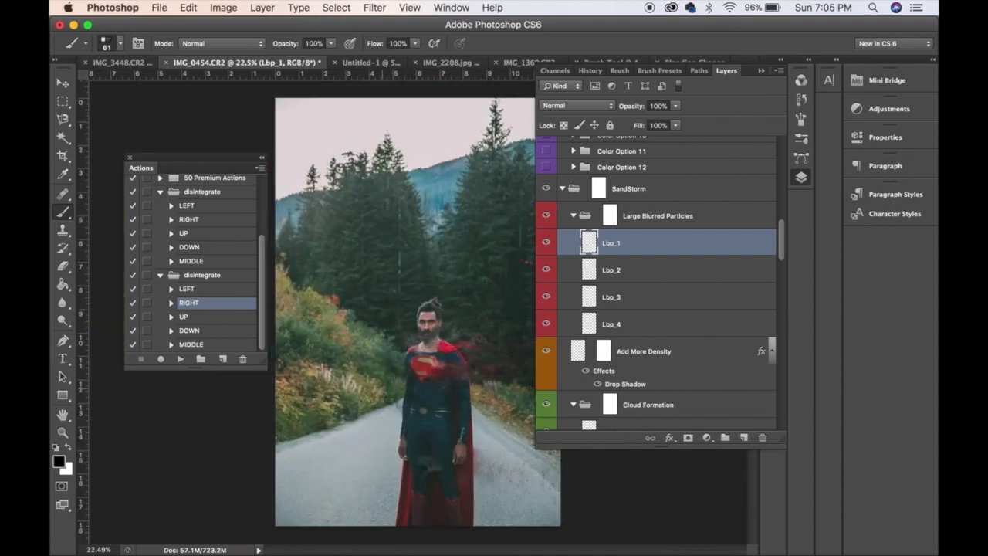